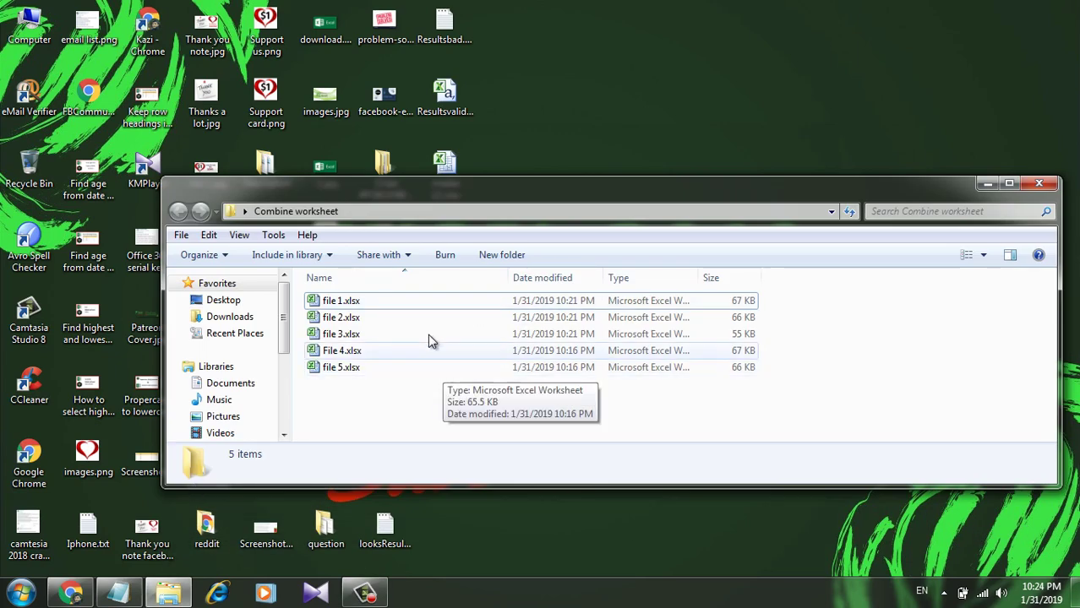
Open all five workbooks, file 1 to file 5, from the Combine worksheet folder at once.
click(1009, 184)
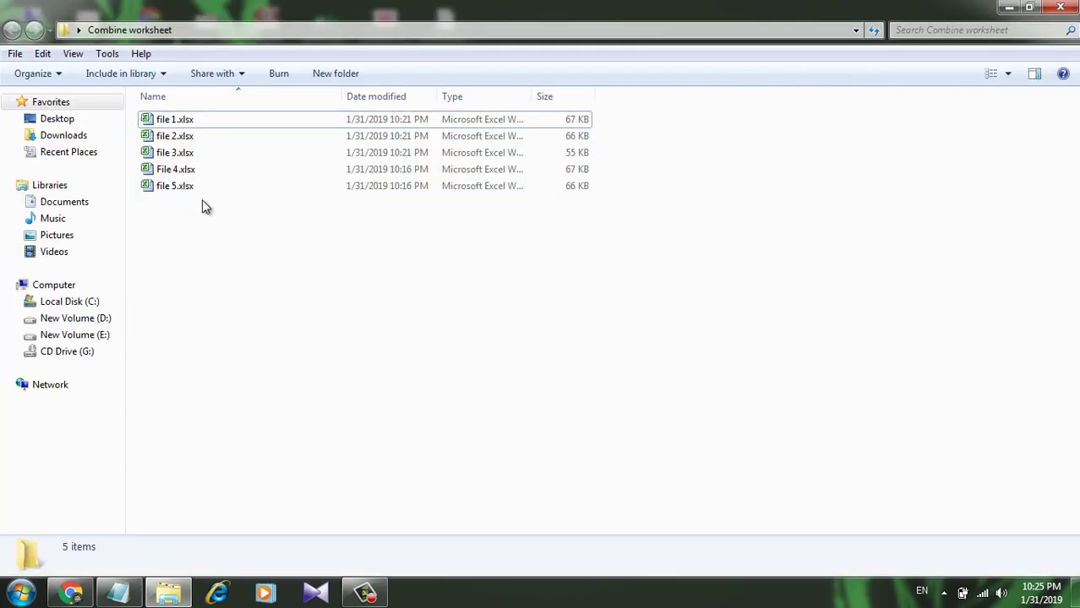
drag(265, 253, 227, 125)
right_click(227, 125)
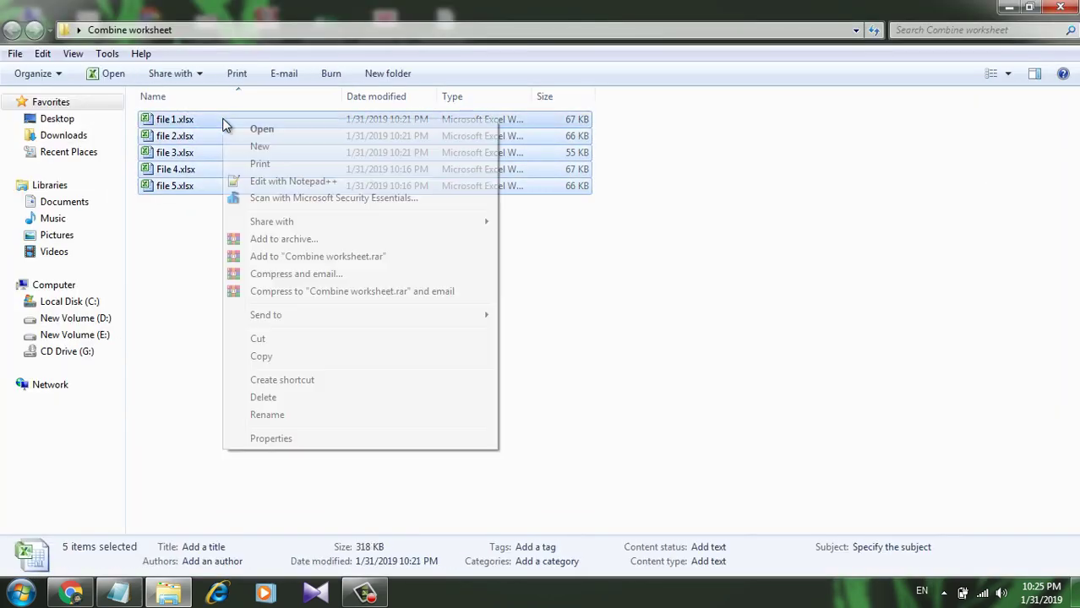
click(245, 128)
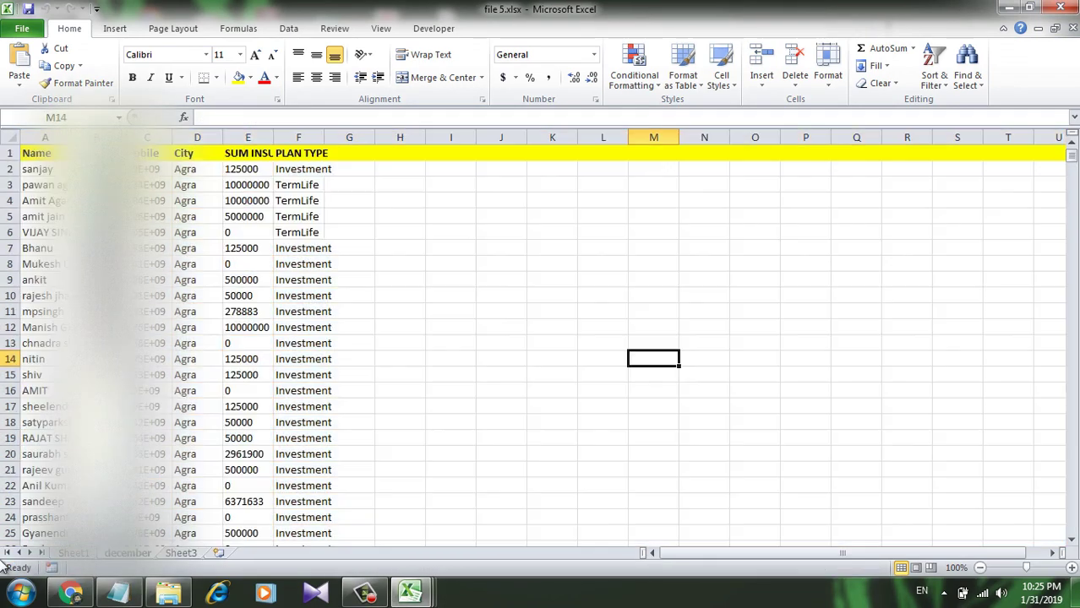
Examine the second worksheets of the open workbooks, including december, may and january, and return to file 5.
click(67, 554)
click(126, 554)
click(411, 594)
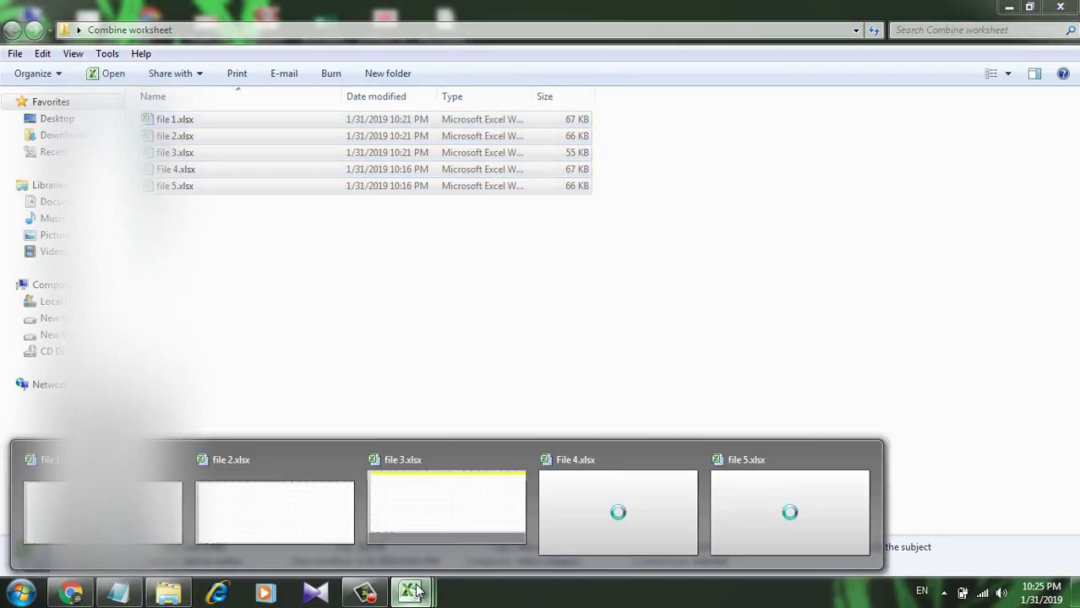
click(265, 517)
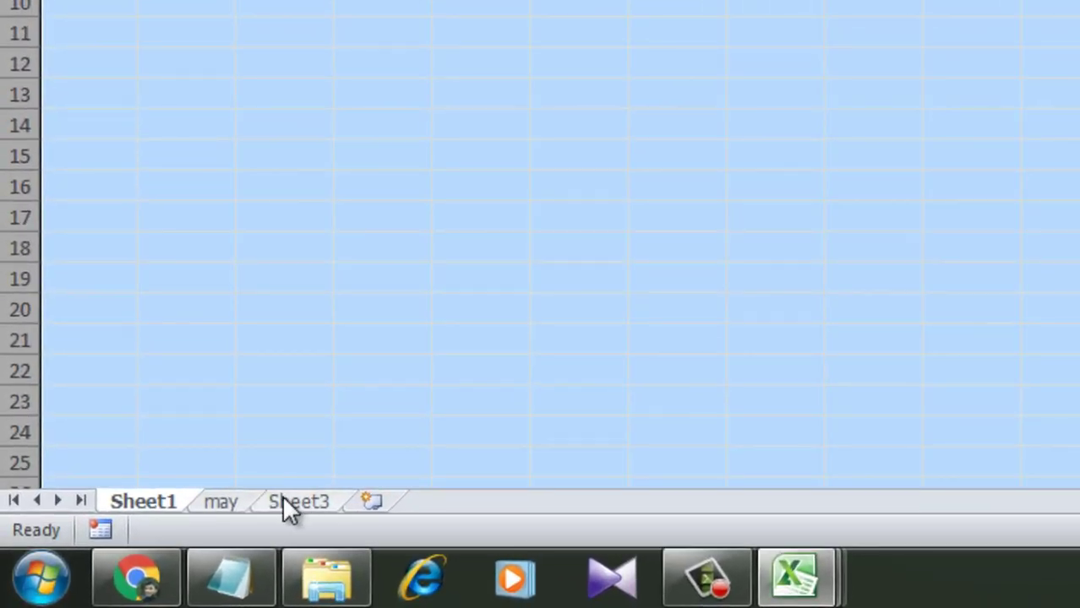
click(223, 499)
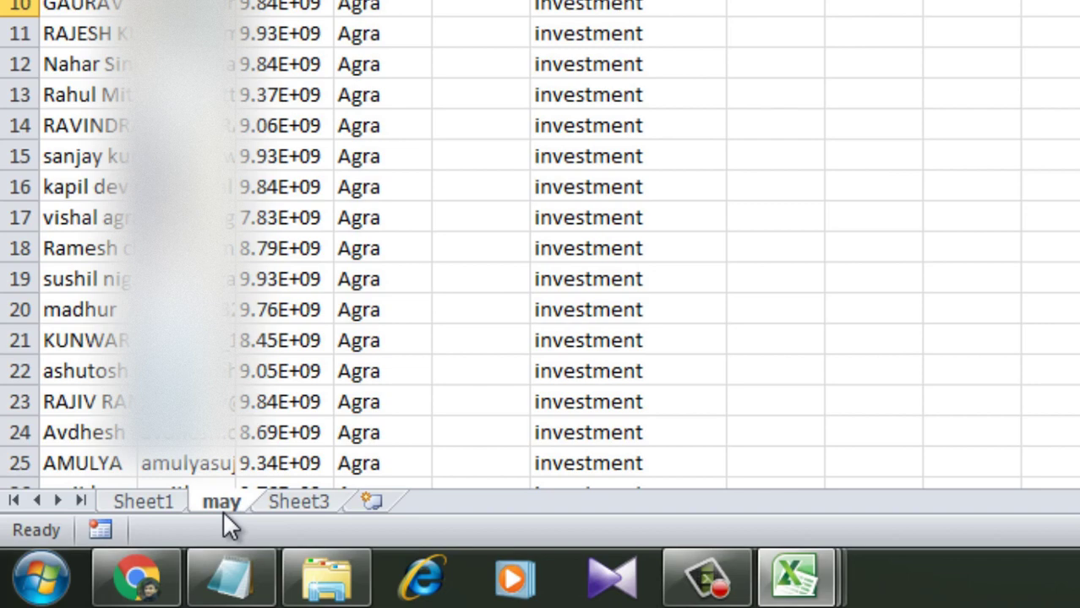
click(785, 572)
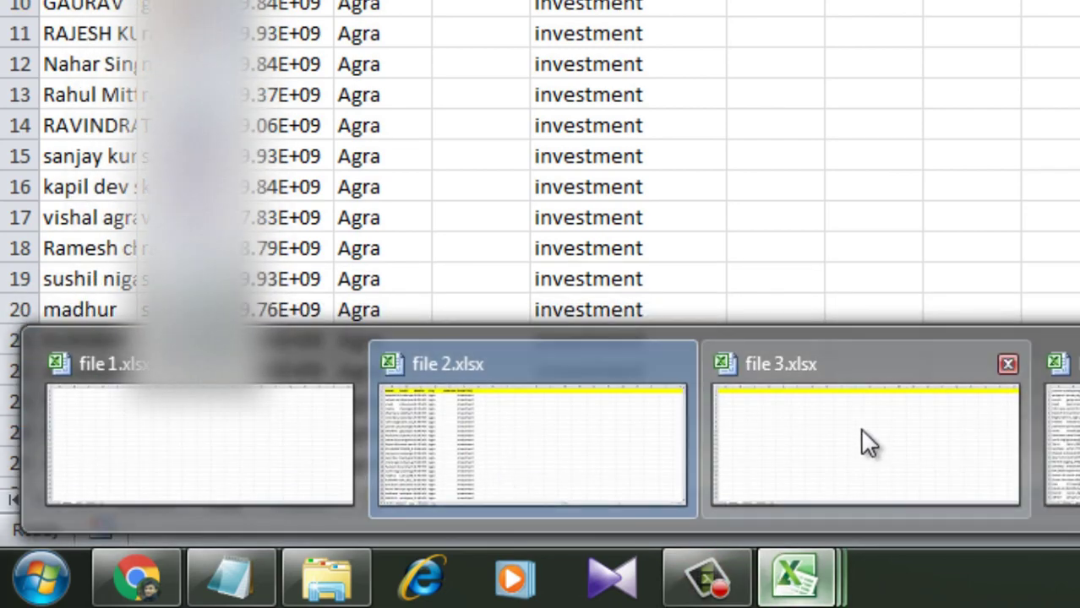
click(687, 463)
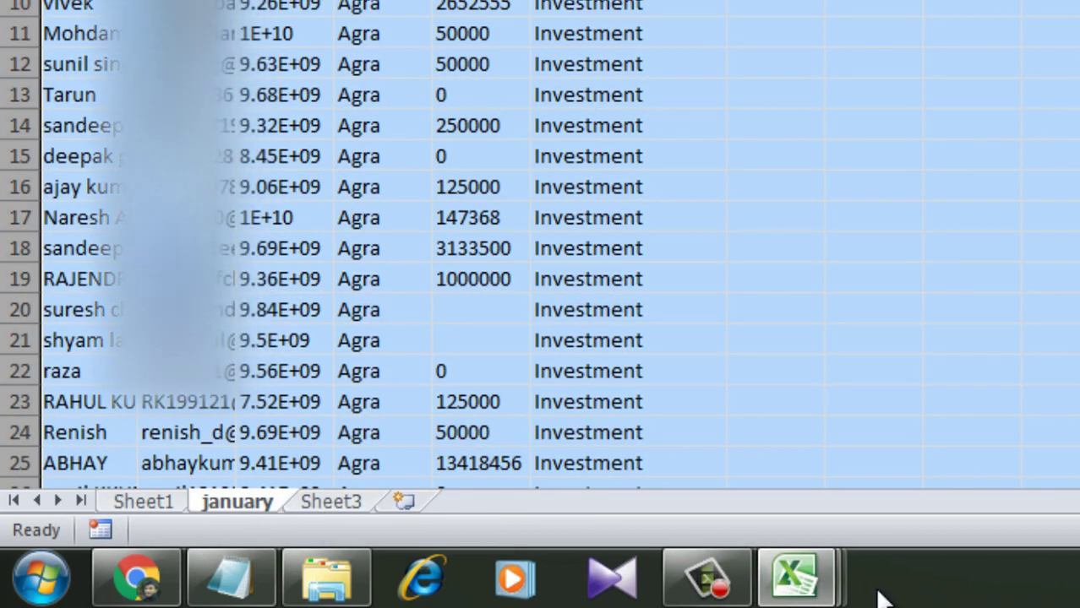
click(809, 587)
click(867, 423)
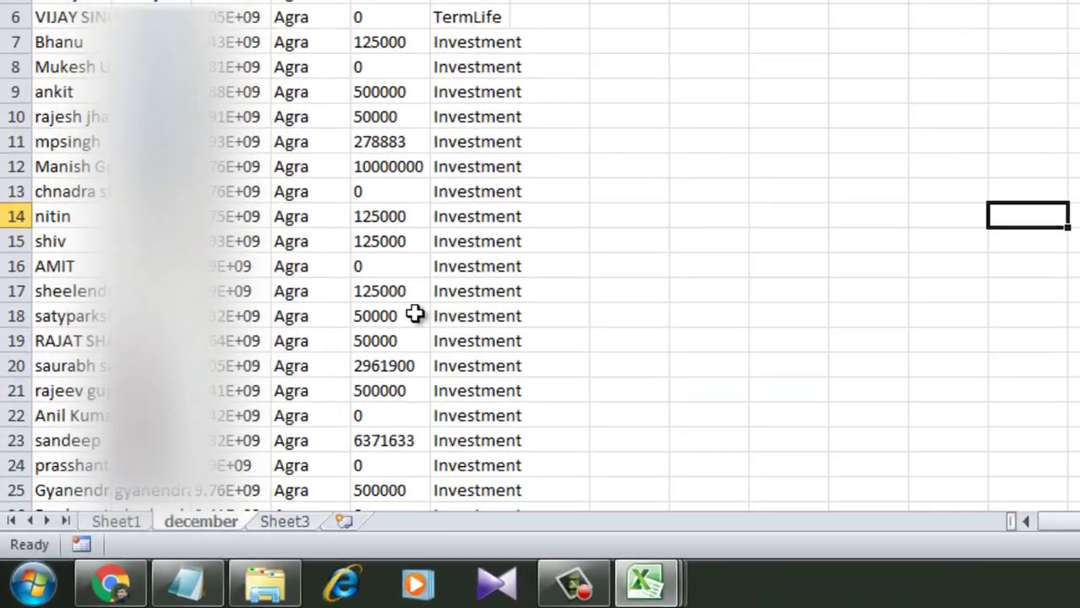
Move the december sheet ahead of Sheet1 in file 5.
click(115, 521)
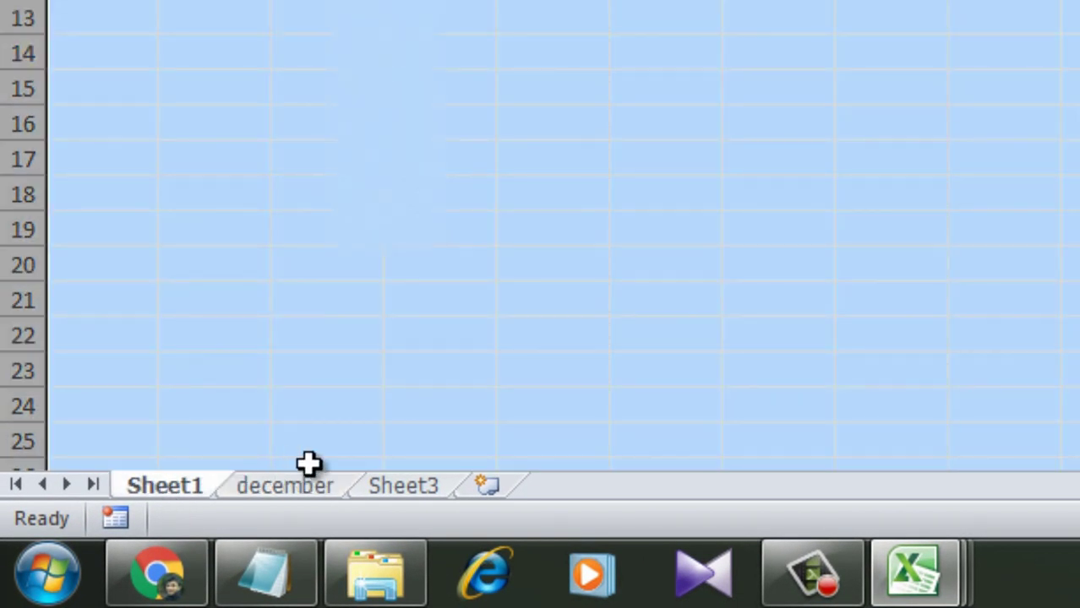
click(288, 486)
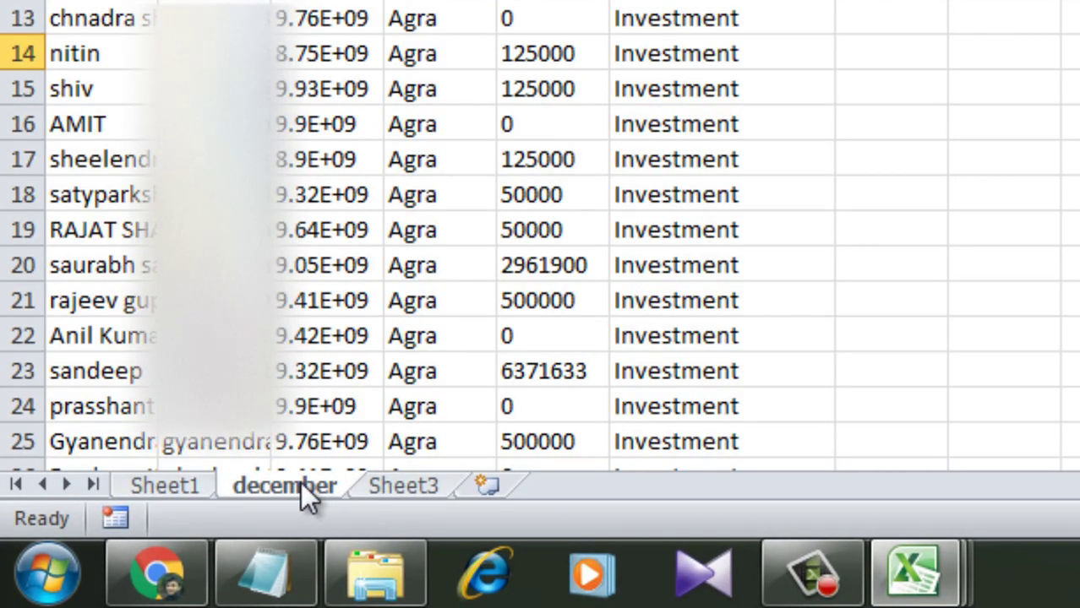
drag(300, 486, 144, 499)
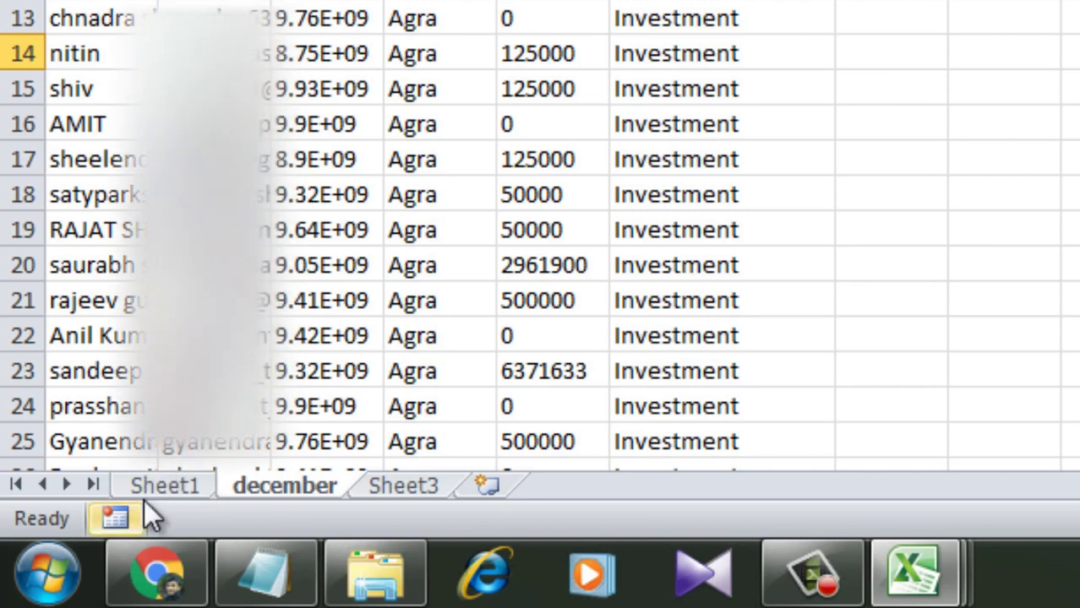
drag(256, 487, 133, 475)
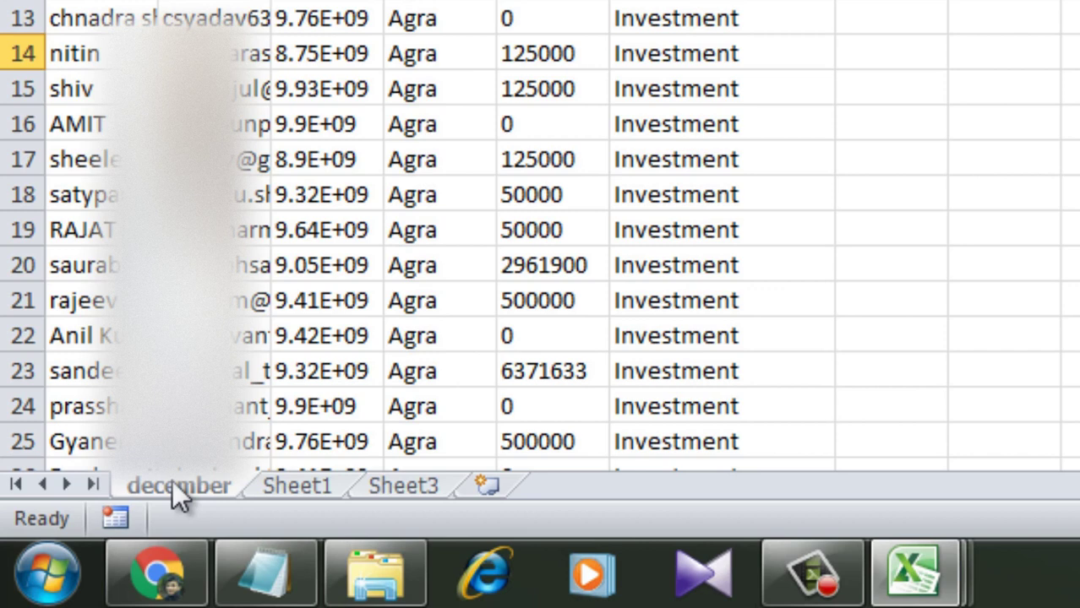
Move Sheet1 back in front of the december sheet in file 5.
click(288, 486)
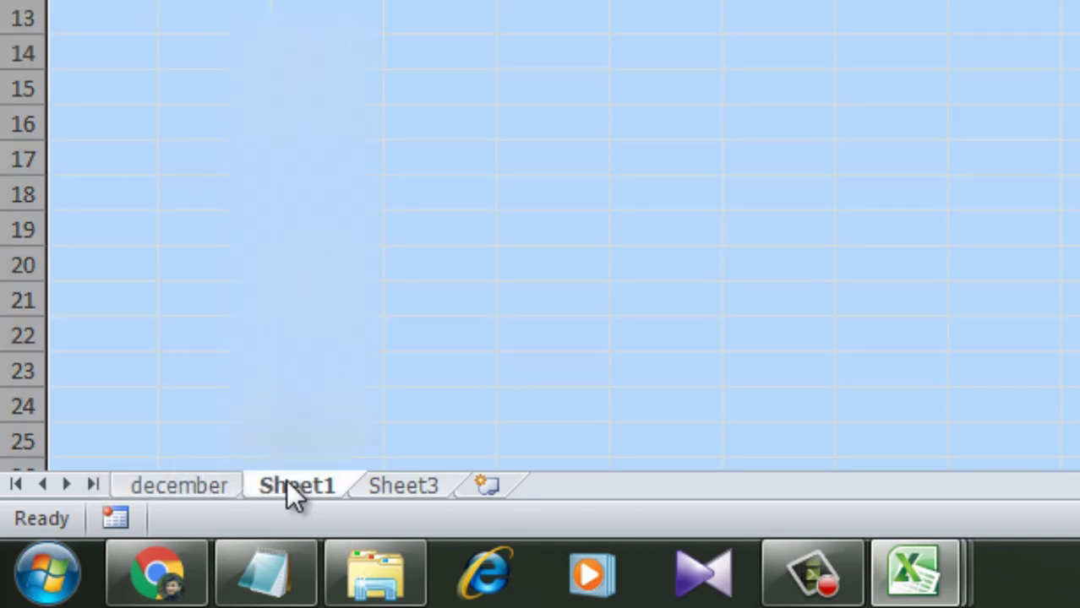
drag(285, 481, 158, 481)
click(287, 484)
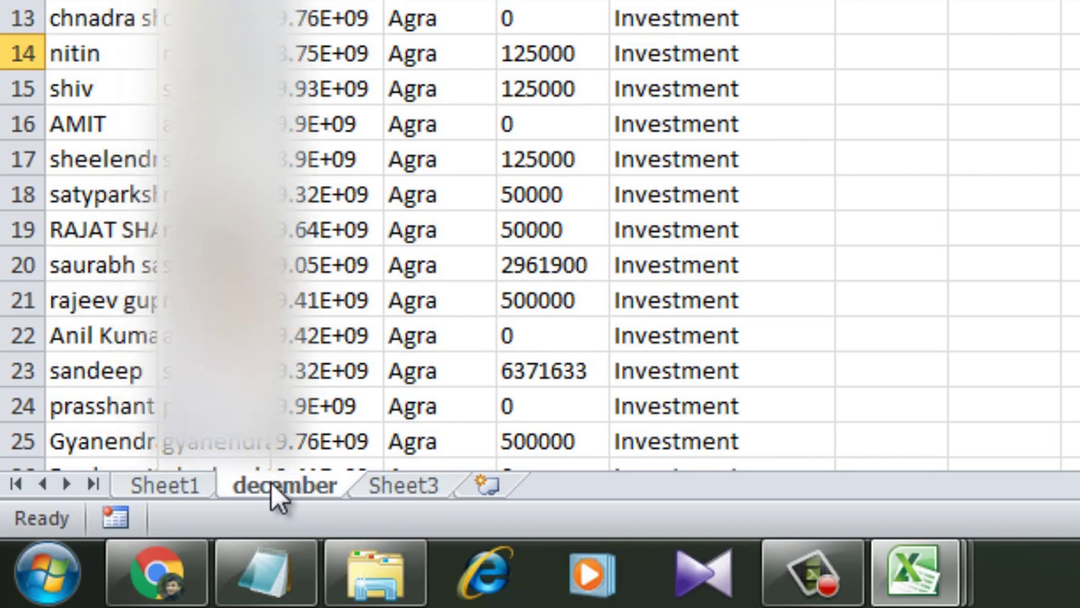
drag(270, 488, 357, 446)
Look through Sheet1, december and Sheet3 of file 5 to check their order, ending on december.
click(164, 485)
click(257, 486)
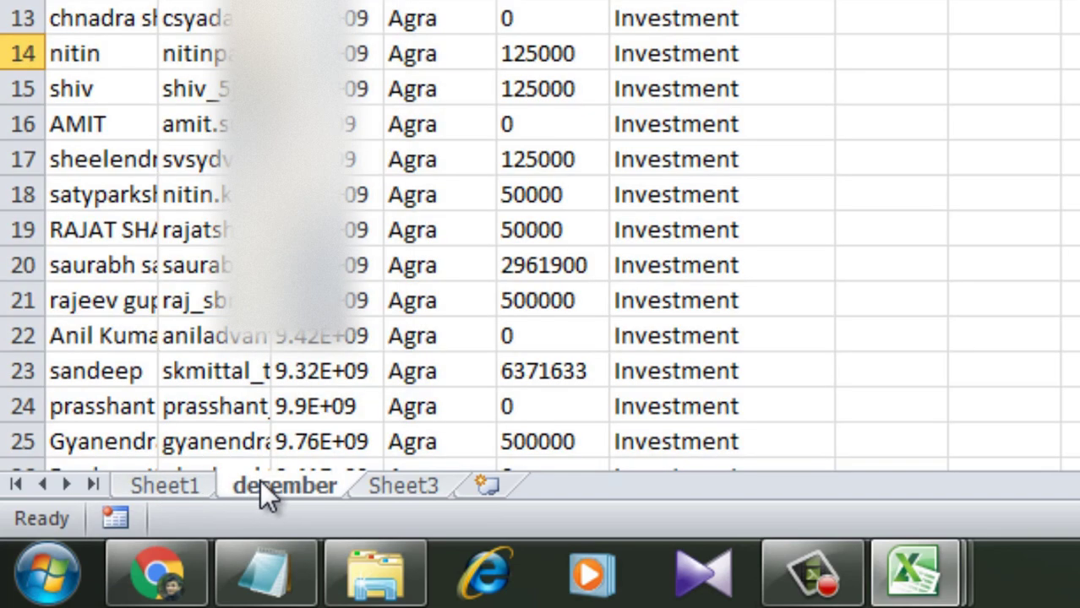
click(392, 483)
click(150, 485)
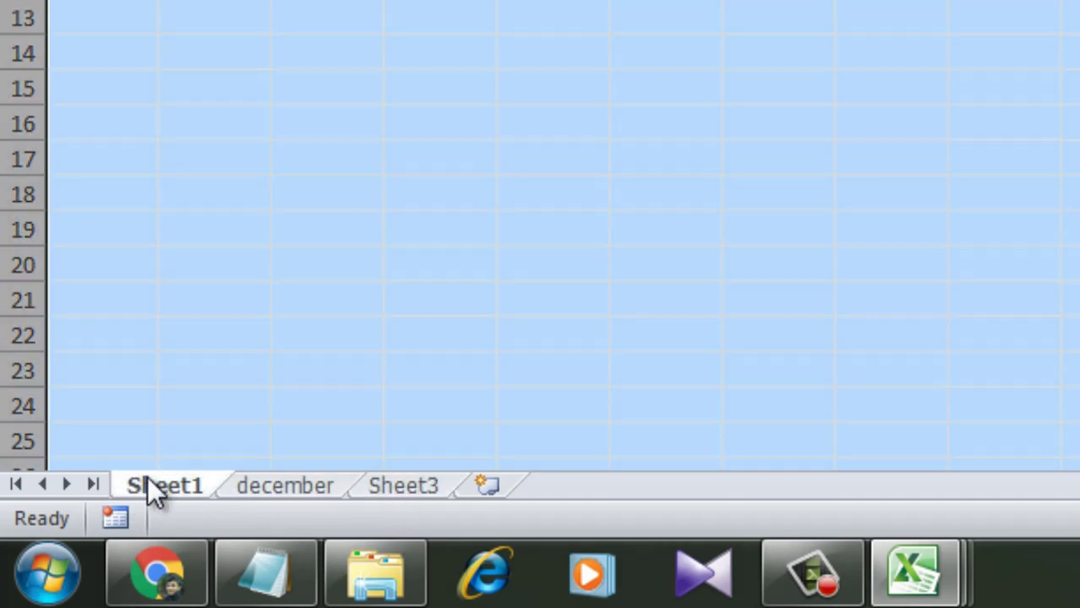
click(251, 486)
click(389, 485)
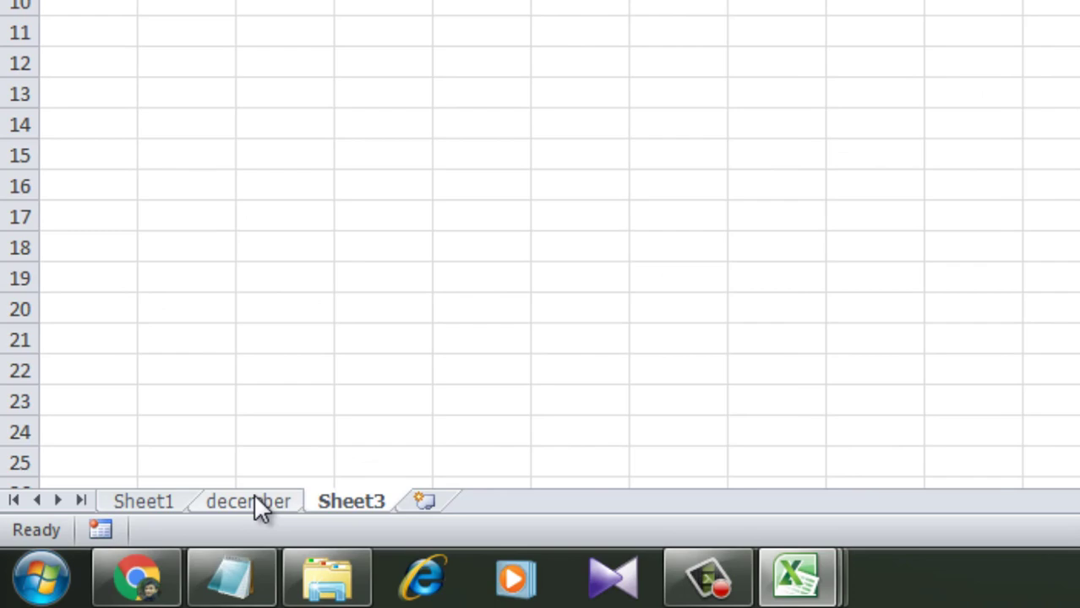
click(254, 502)
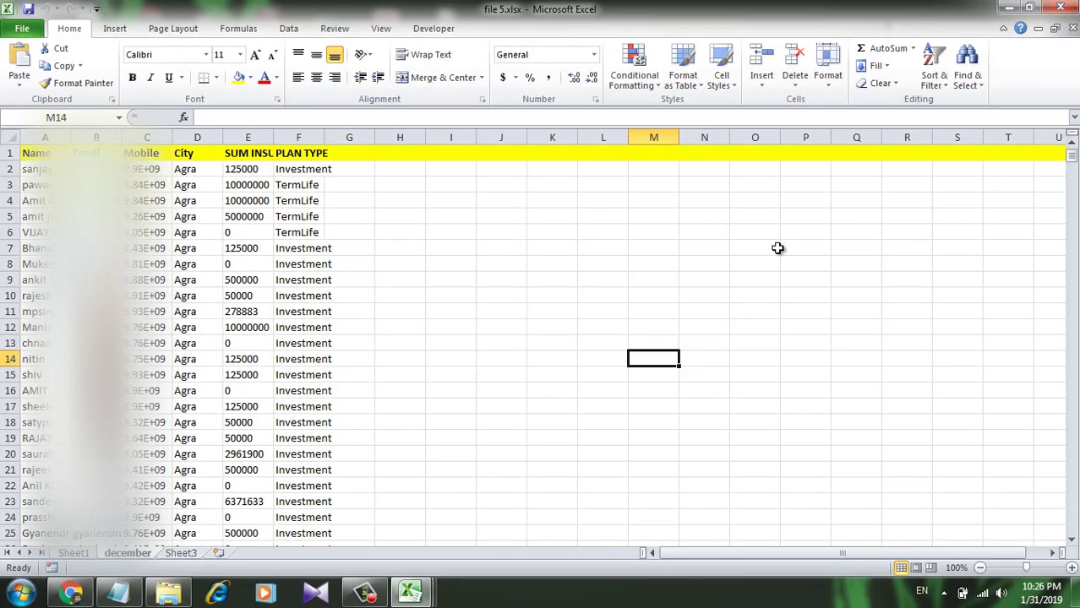
Leave the source workbooks open out of view and open master (2).xlsx from the desktop.
click(1001, 8)
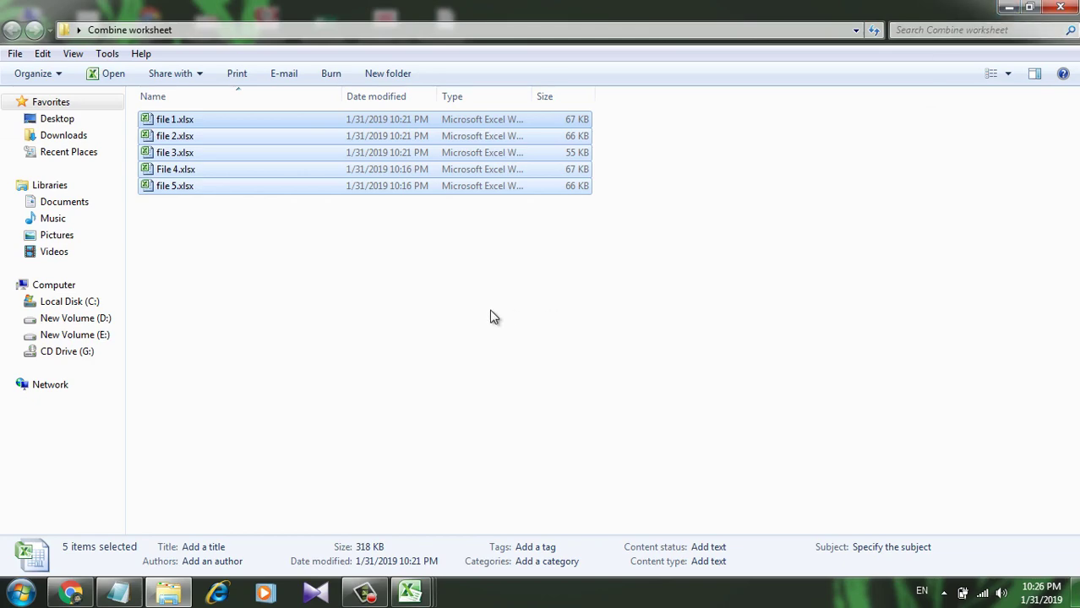
click(411, 595)
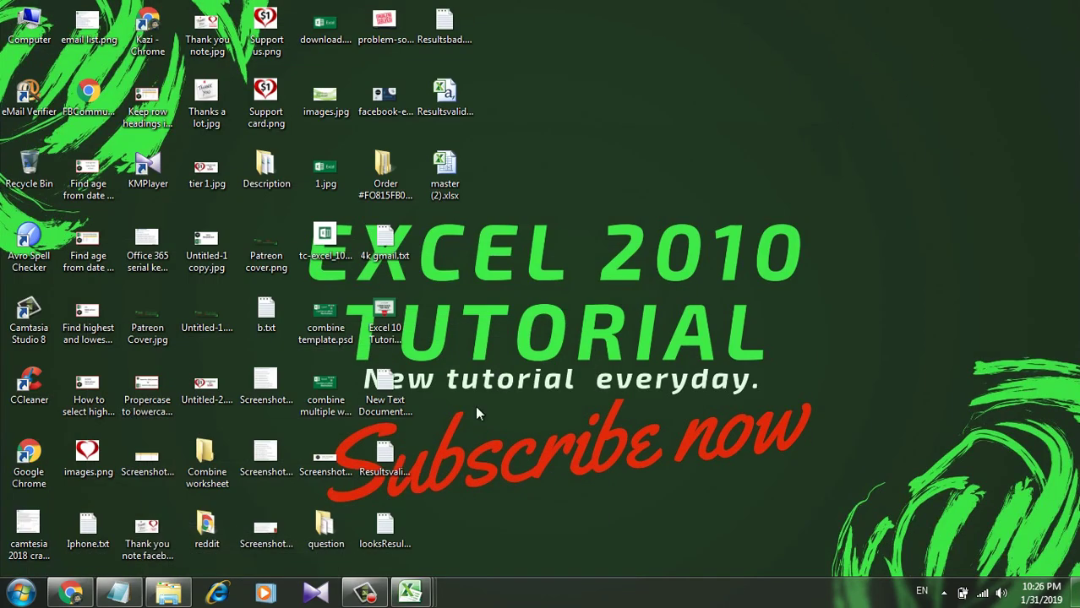
double_click(449, 181)
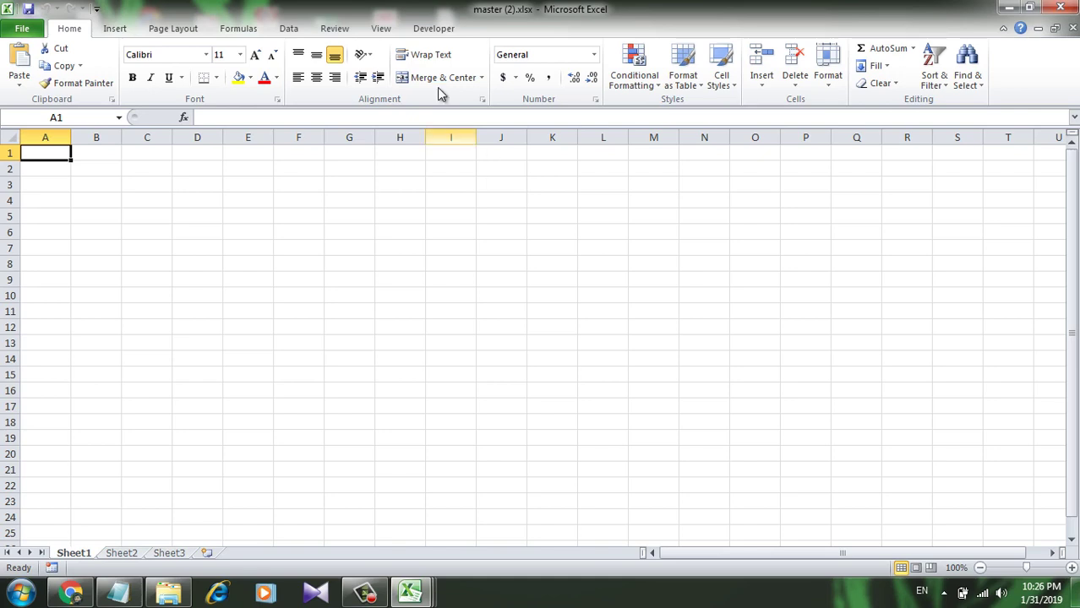
Open the Visual Basic editor for the master workbook and insert a new code module.
click(430, 31)
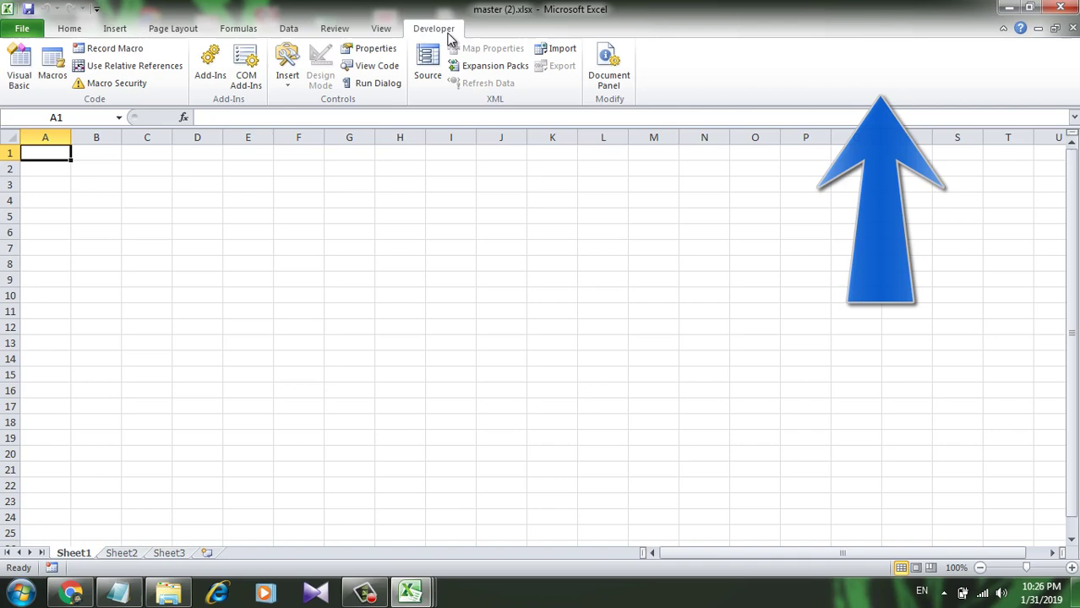
click(20, 72)
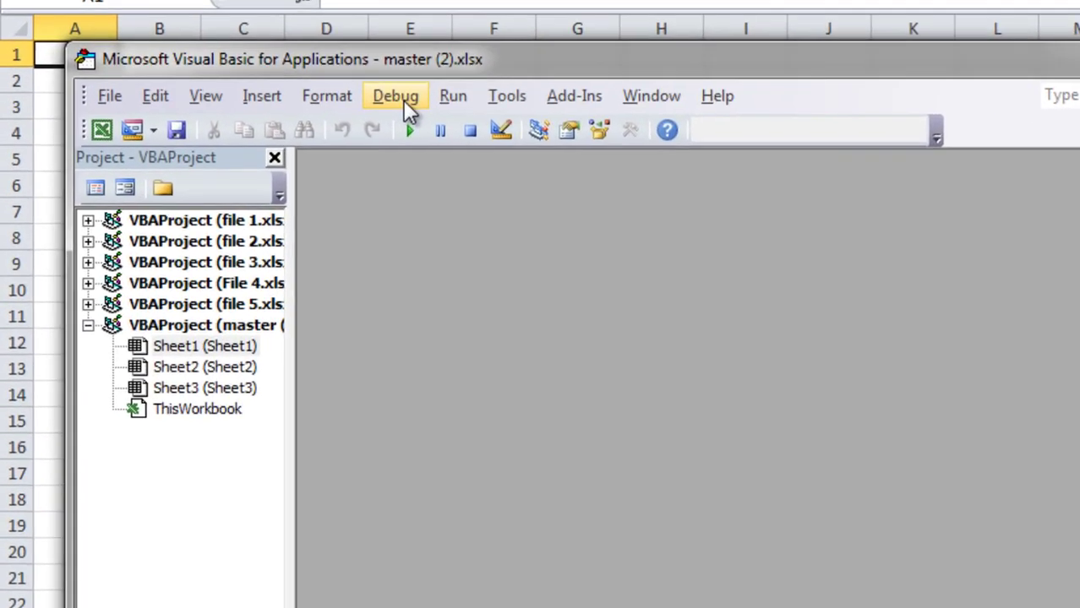
click(262, 95)
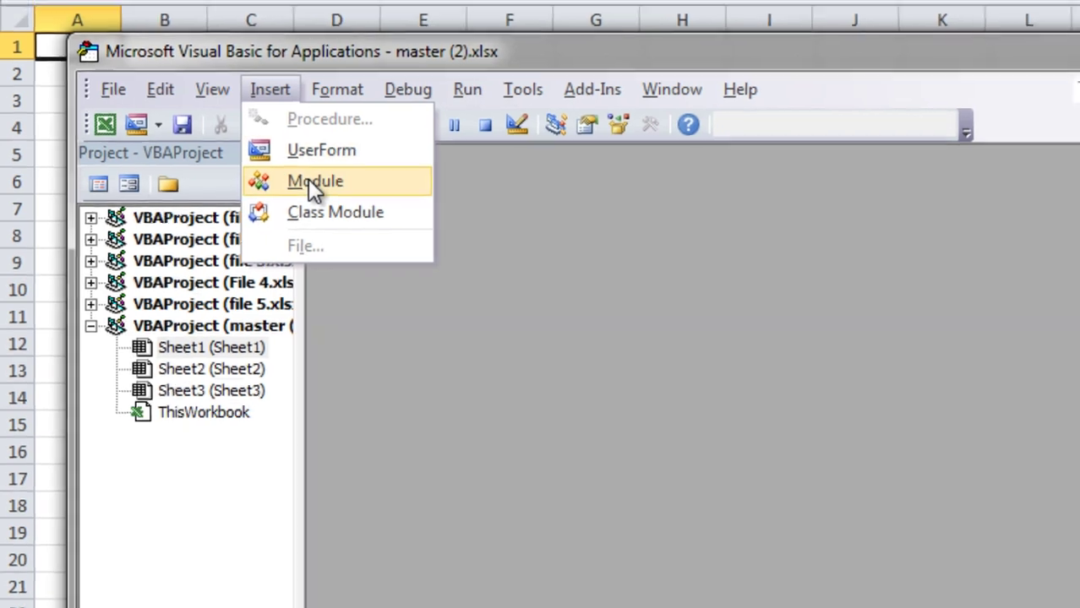
click(314, 177)
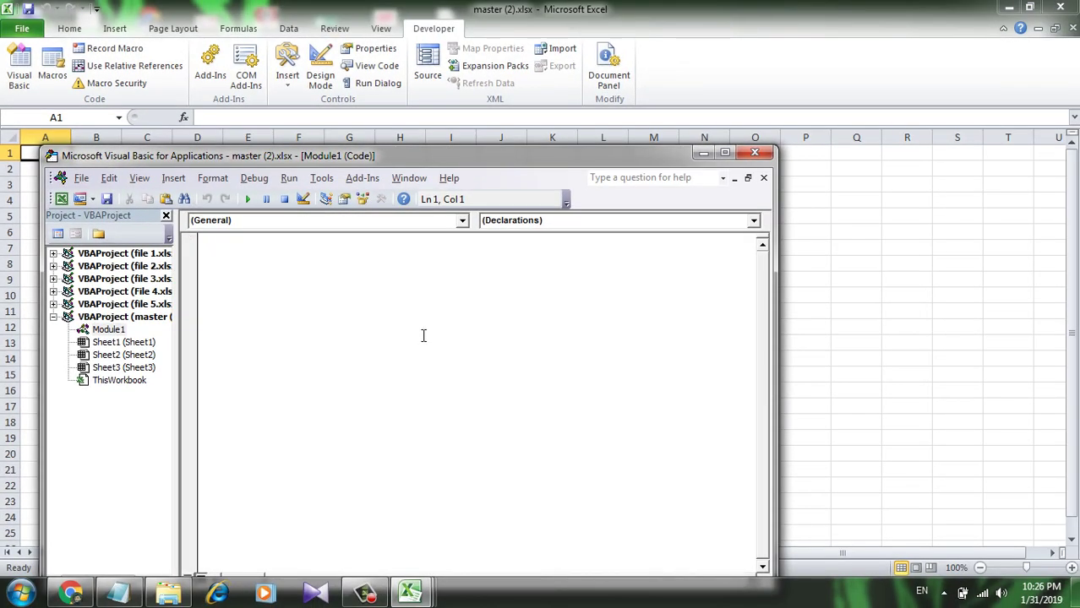
Enter and run a CopySheets2 macro that copies Worksheets(2) of every other open workbook before ThisWorkbook.Sheets(1), and close the editor.
text(Sub CopySheets2()     Dim wkb As Workbook     Dim sWksName As String      For Each wkb In Workbooks         If wkb.Name <> ThisWorkbook.Name Then             wkb.Worksheets(2).Copy _               Before:=ThisWorkbook.Sheets(1)         End If     Next     Set wkb = Nothing End Sub)
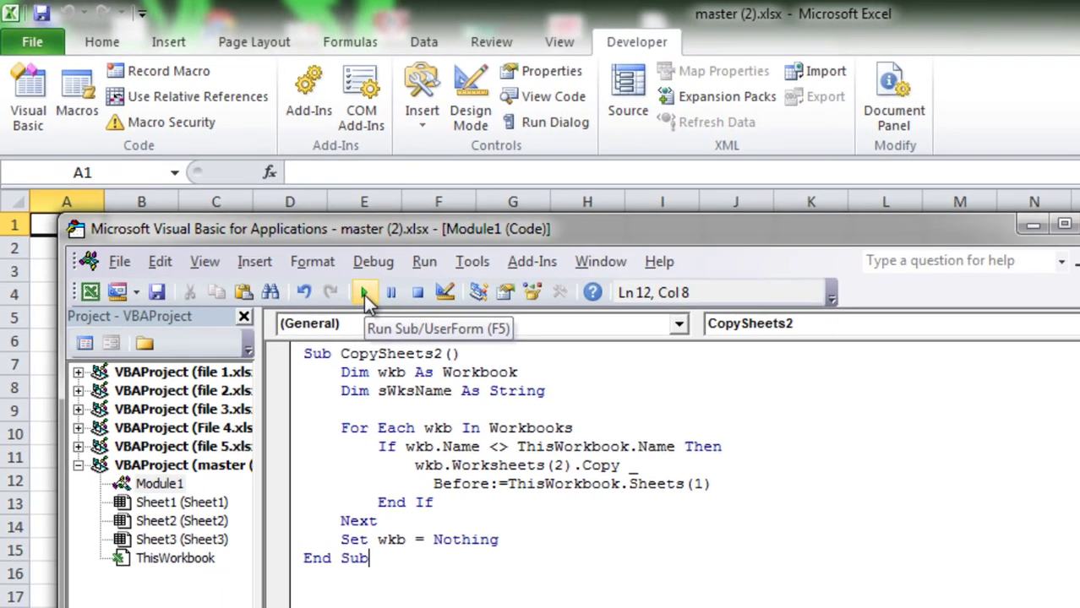
click(400, 323)
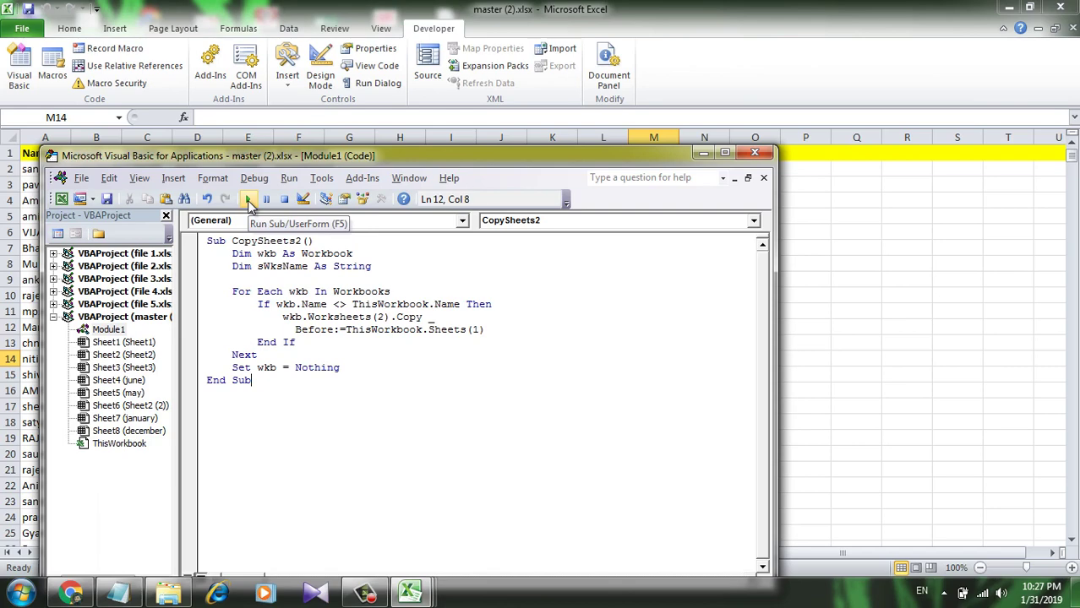
click(754, 153)
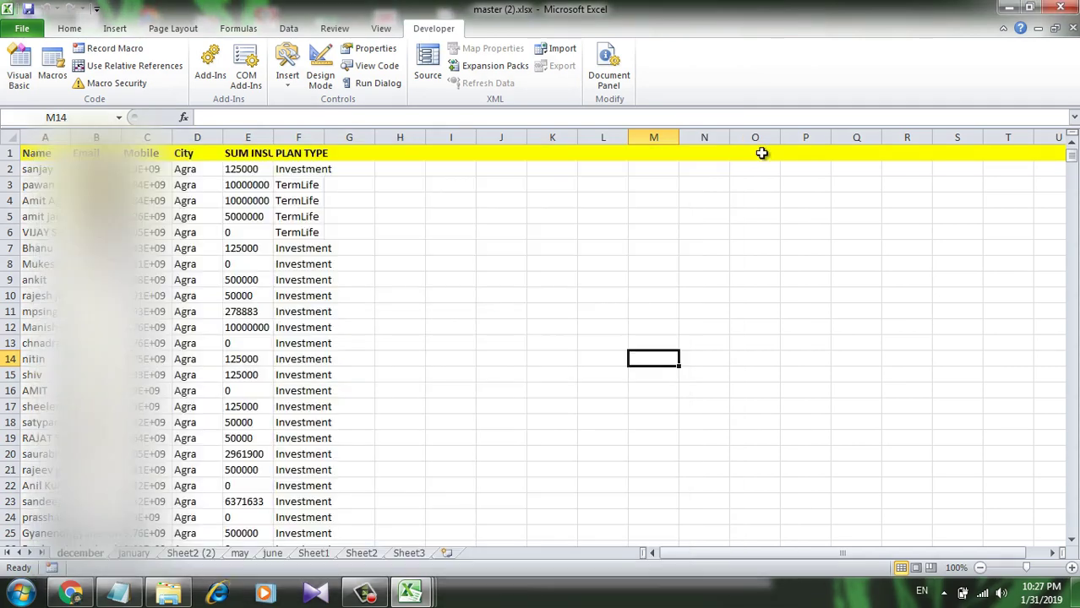
Check the copied january, Sheet2 (2), may and june sheets in the master workbook.
click(136, 554)
click(185, 554)
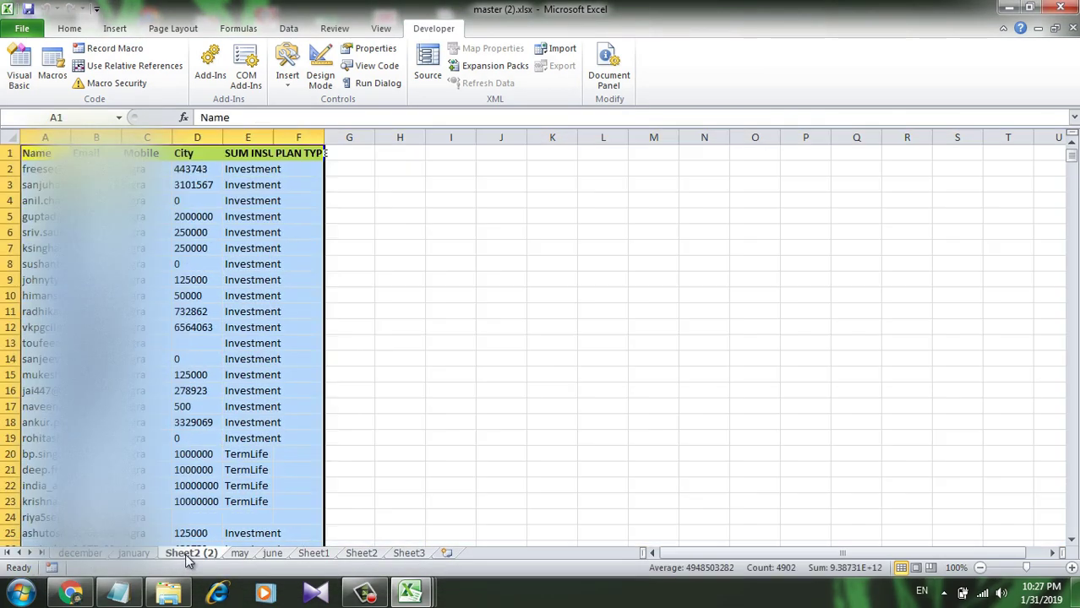
click(240, 553)
click(273, 553)
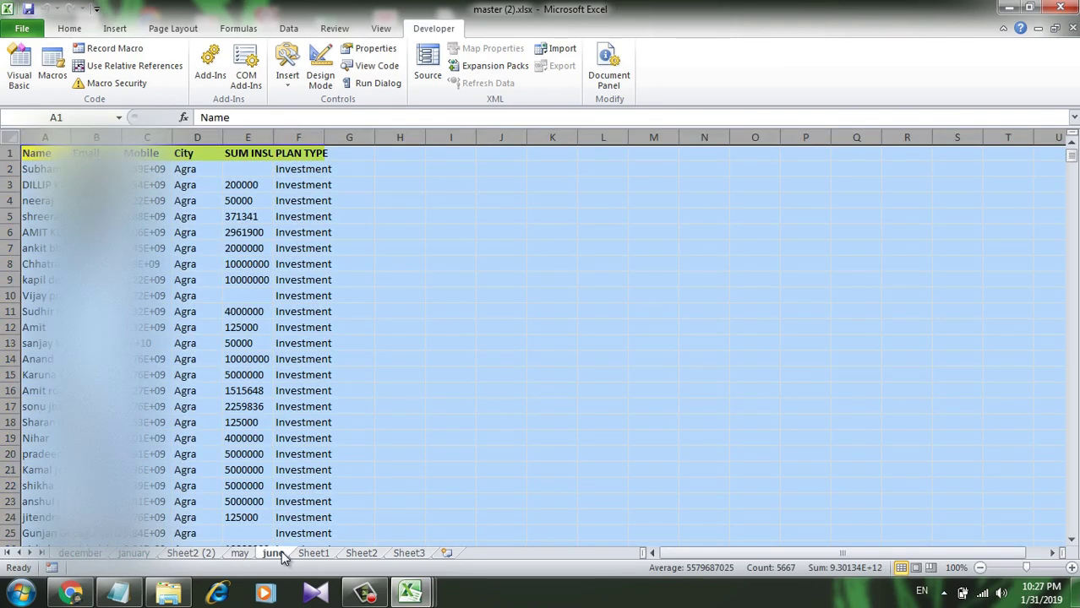